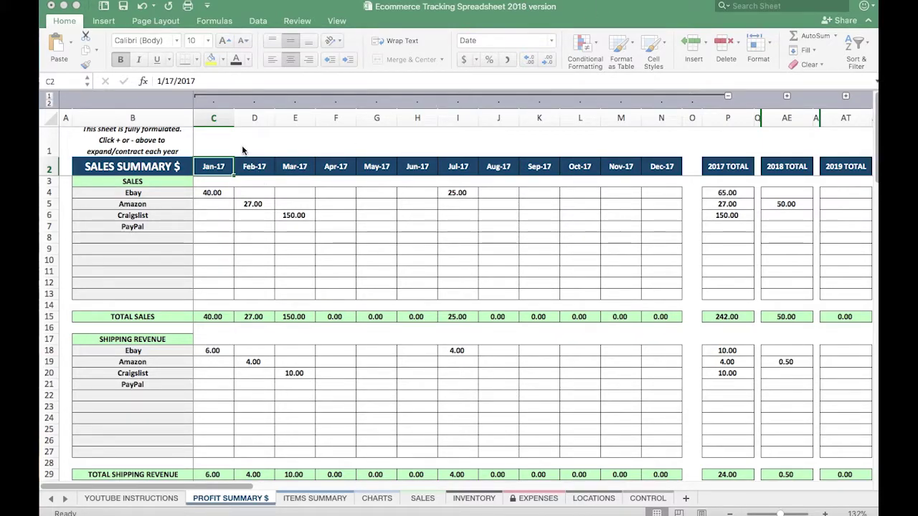
Step: Select the SALES section row and the Jan-17 month column on the Profit Summary
left_click(48, 183)
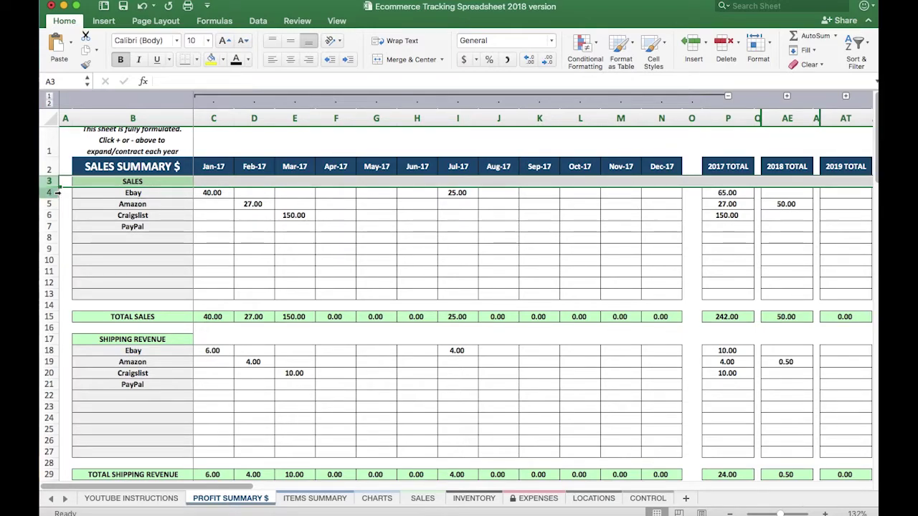
left_click(213, 118)
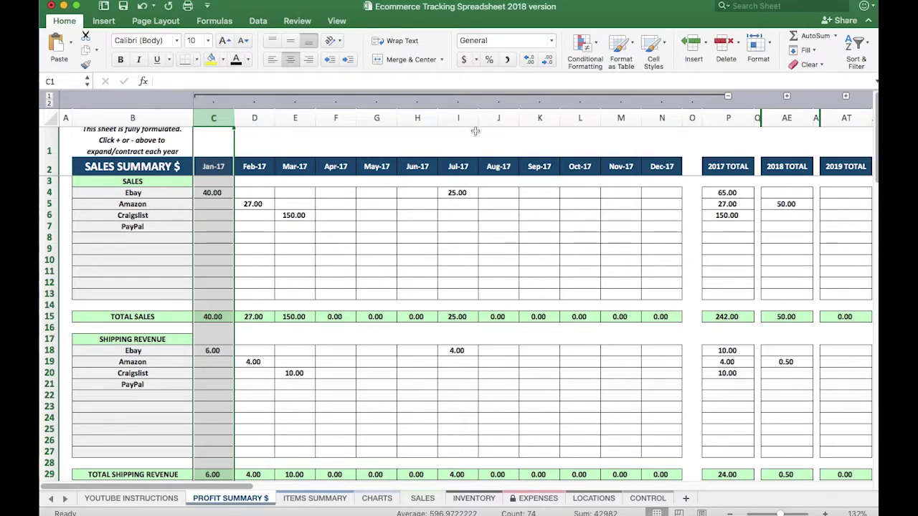
Step: Collapse the months into yearly totals, then re-expand 2017 to show Jan-17 through Dec-17
left_click(728, 97)
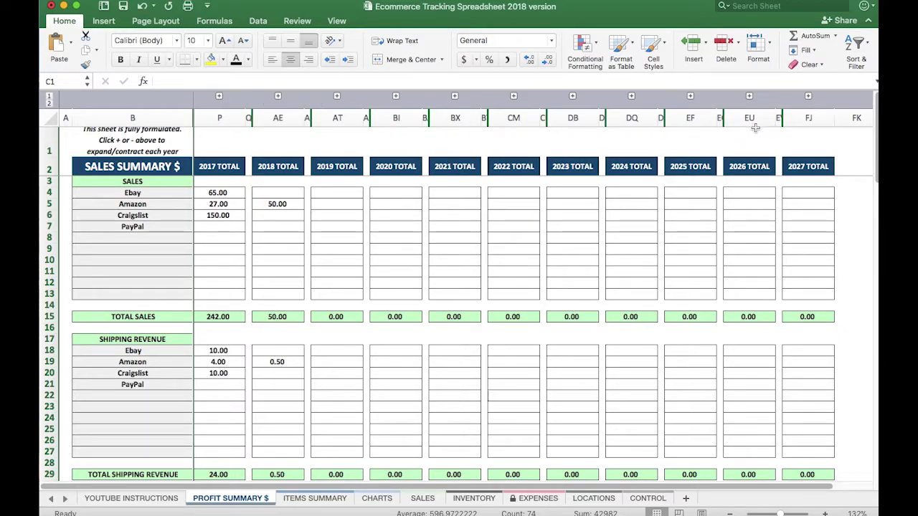
left_click(218, 97)
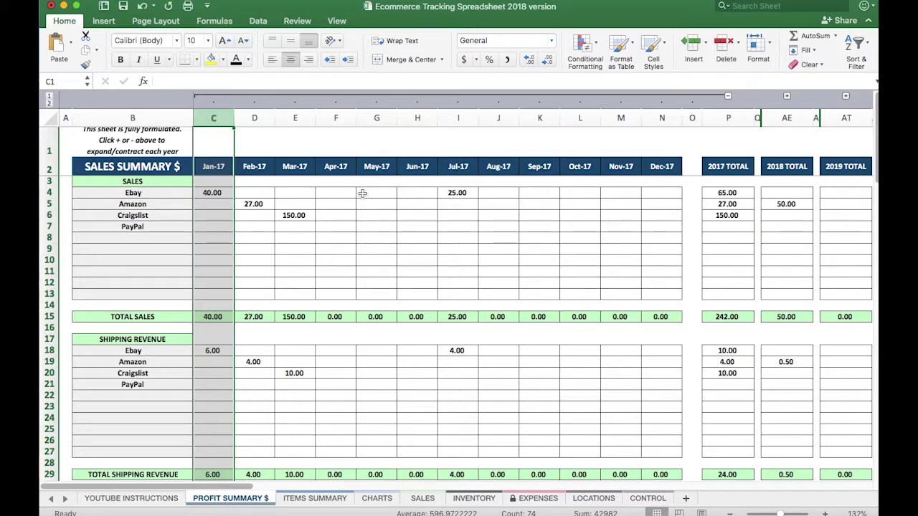
Step: Scroll past COGS, shipping, platform fees and other costs to Net Profit, showing 2017's (181.80)
scroll(361, 192, "down", 2)
scroll(361, 192, "up", 2)
scroll(159, 220, "down", 3)
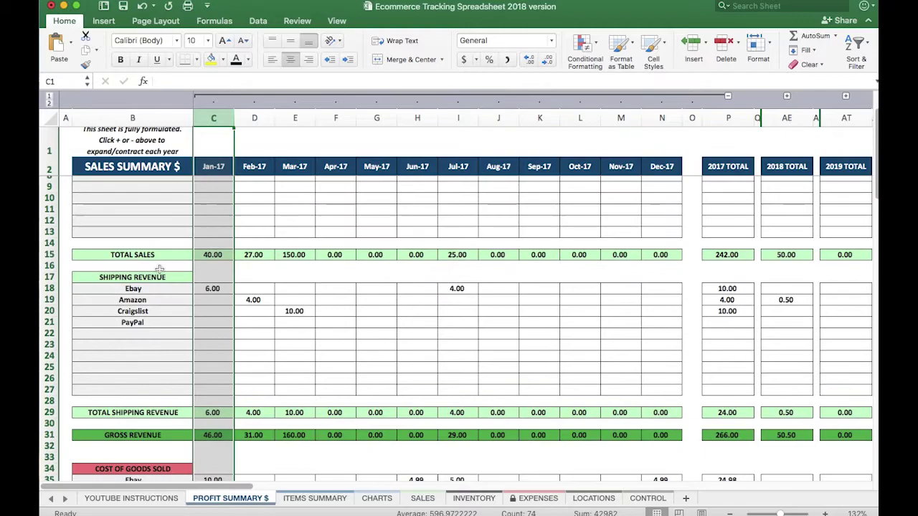
scroll(155, 307, "down", 1)
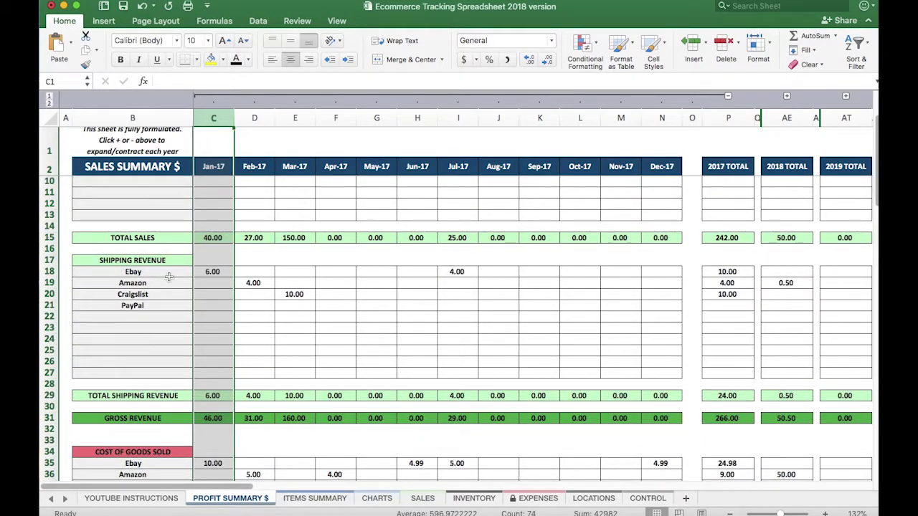
scroll(168, 276, "down", 5)
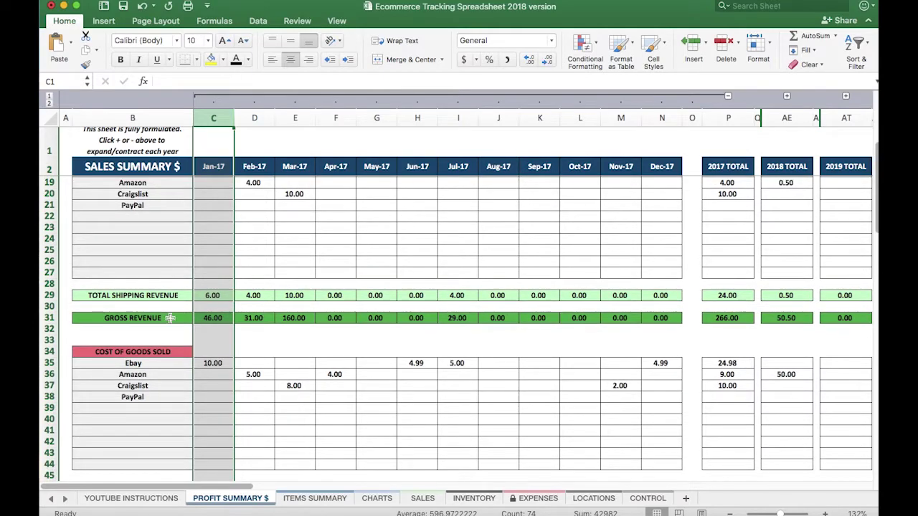
scroll(184, 337, "down", 5)
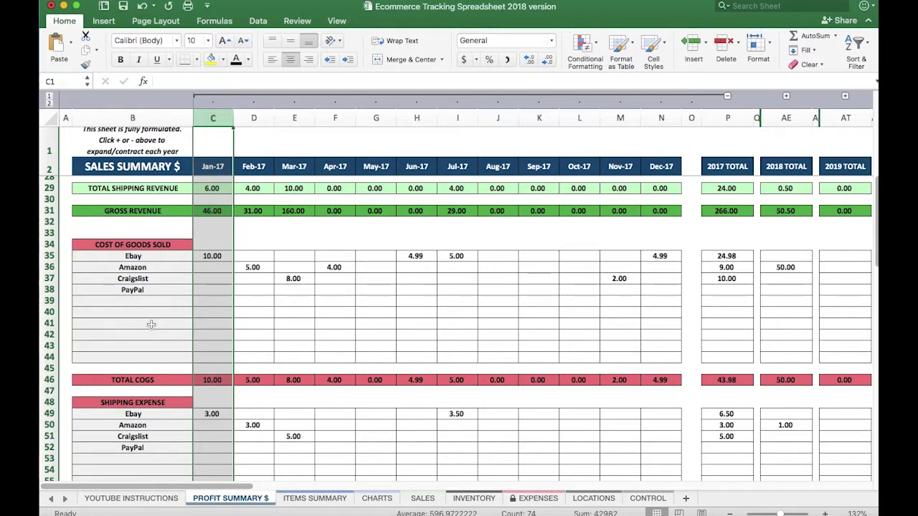
scroll(151, 325, "down", 3)
scroll(151, 325, "down", 2)
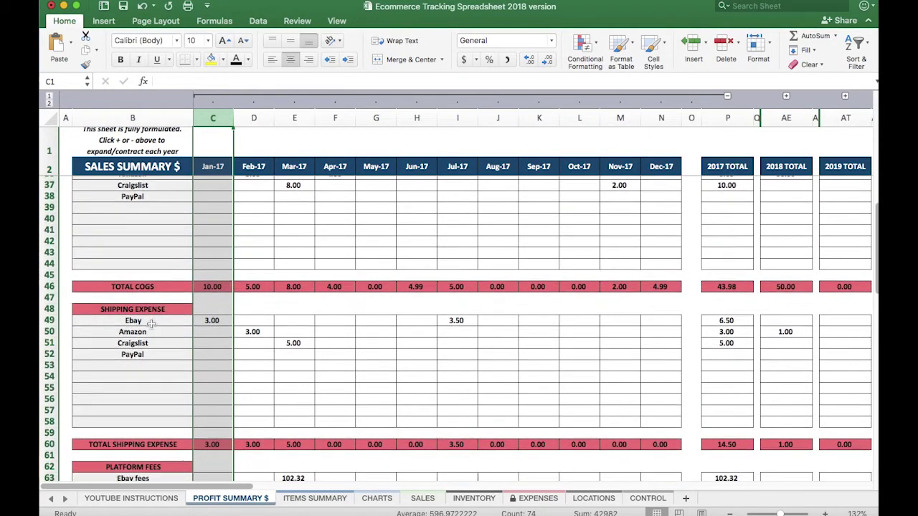
scroll(142, 369, "down", 5)
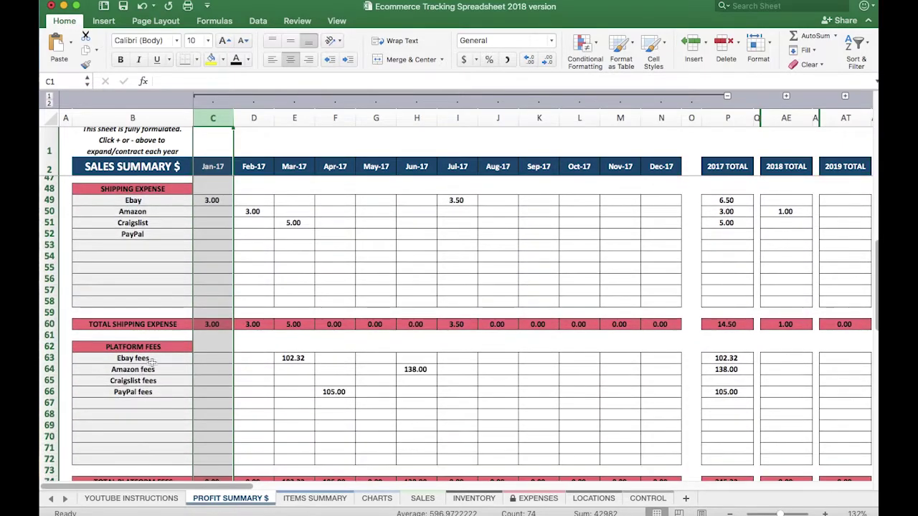
scroll(155, 407, "down", 6)
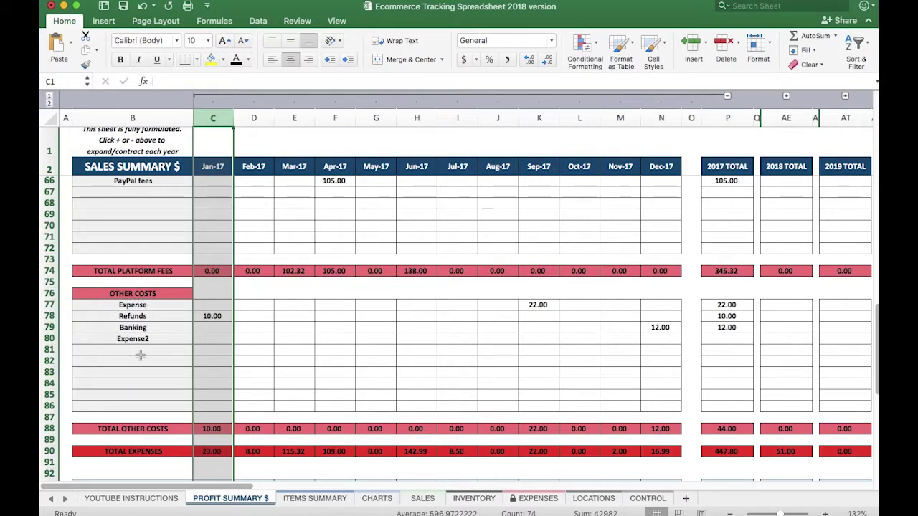
scroll(140, 355, "down", 3)
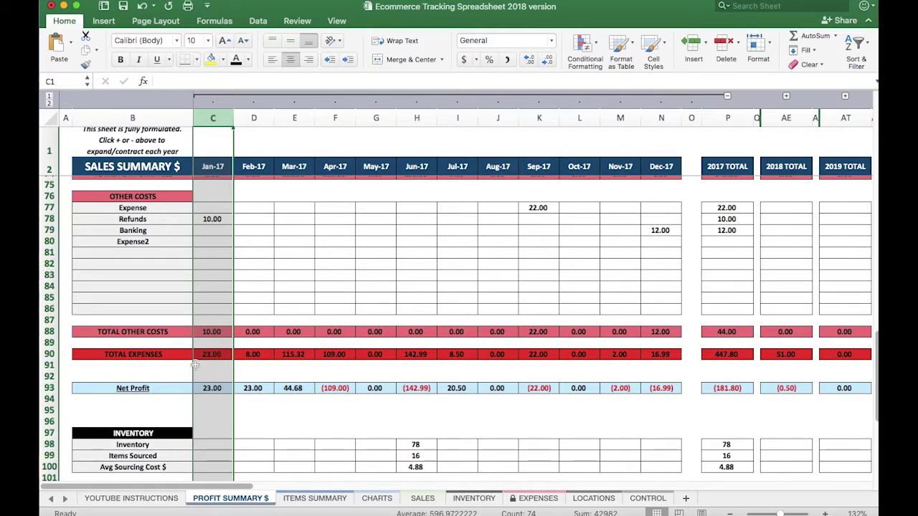
scroll(216, 359, "down", 1)
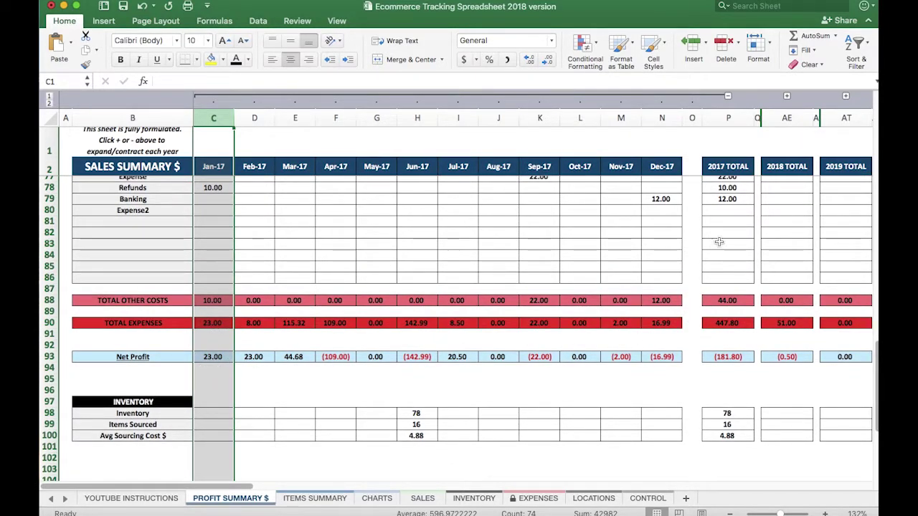
Step: Select the 2017 TOTAL column, then move to the ITEMS SUMMARY sheet
left_click(733, 118)
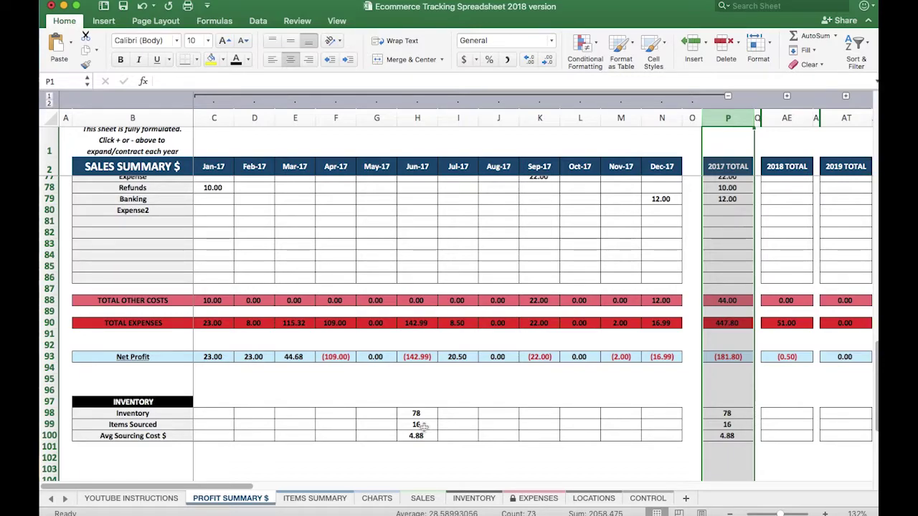
left_click(298, 500)
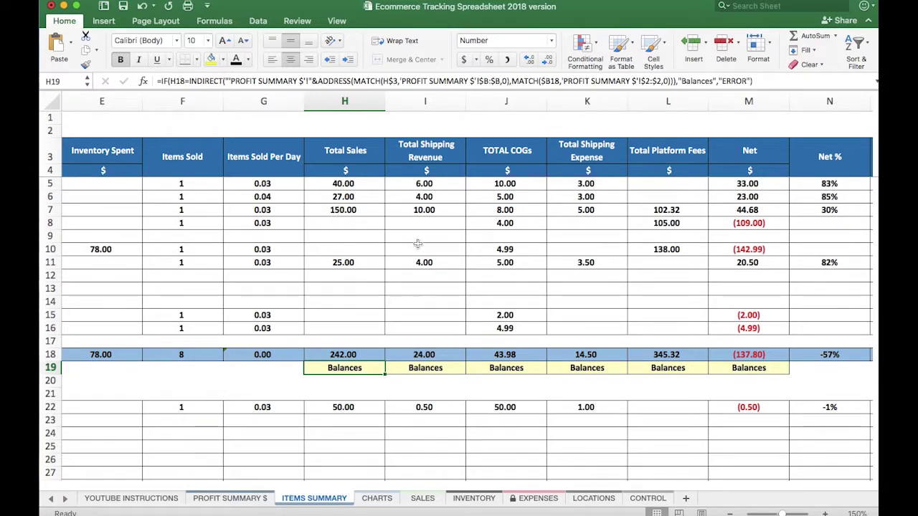
scroll(424, 258, "left", 2)
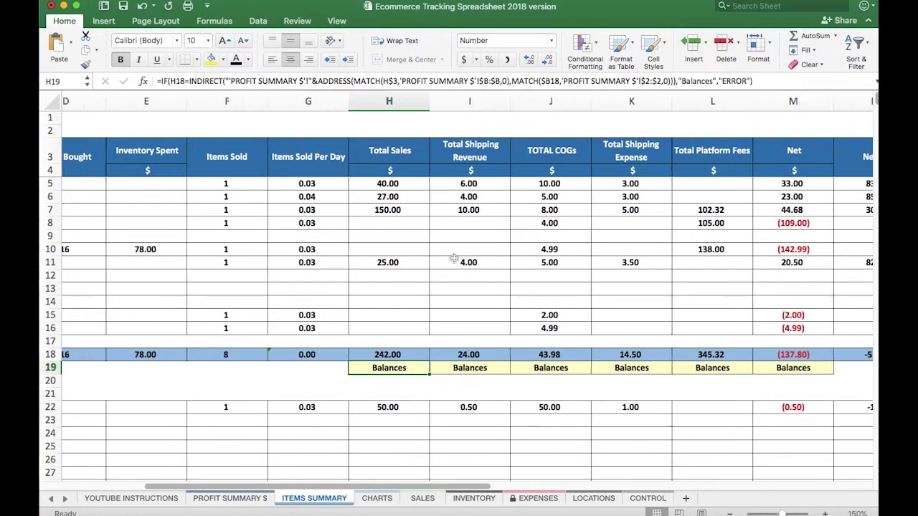
scroll(454, 258, "left", 3)
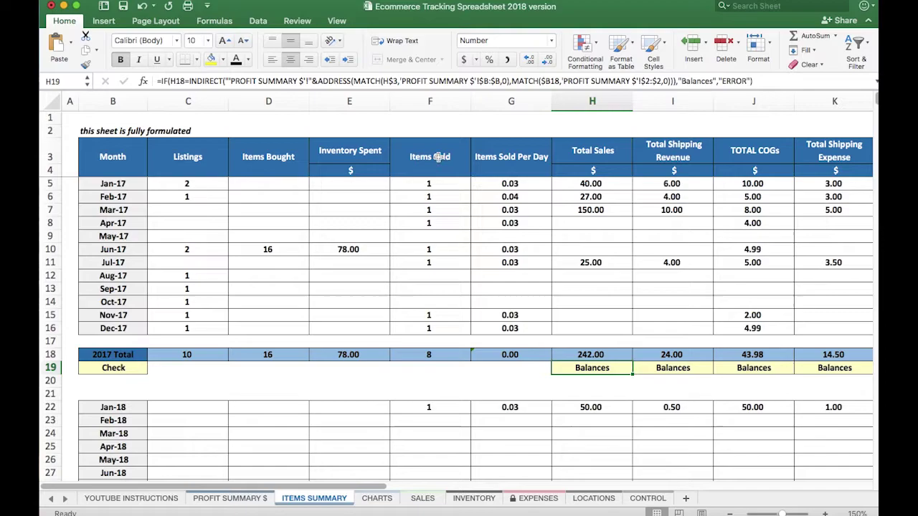
left_click(430, 101)
left_click(510, 101)
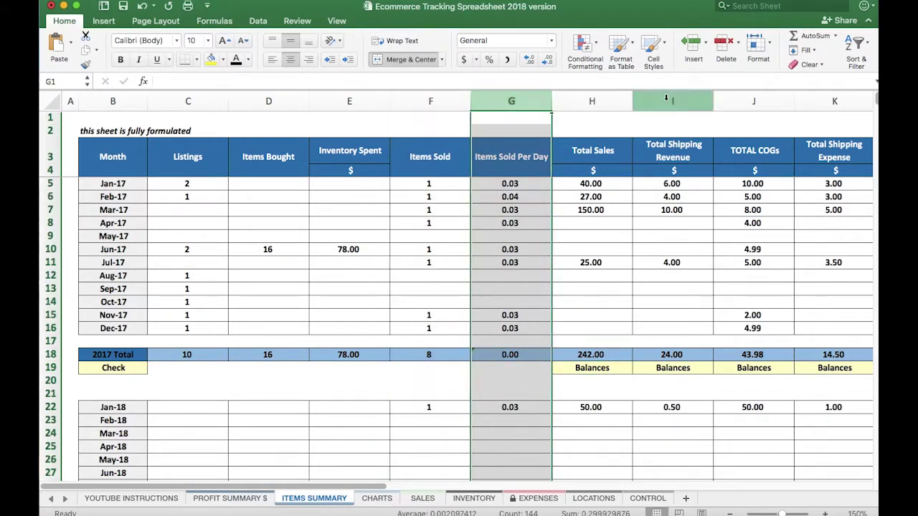
scroll(667, 98, "right", 3)
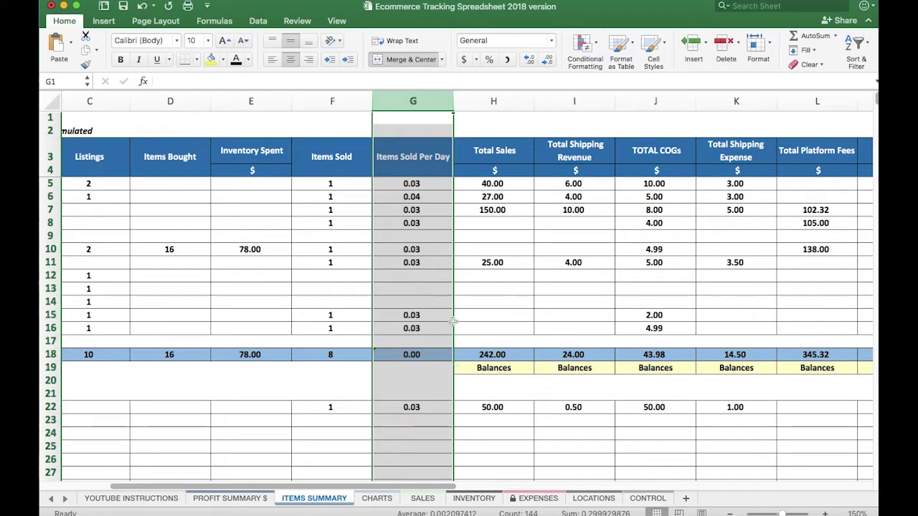
scroll(707, 240, "right", 6)
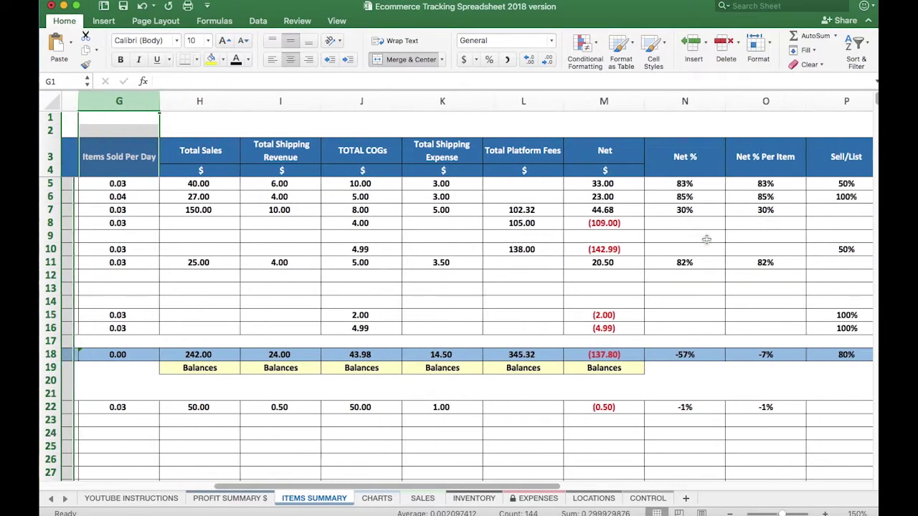
left_click(680, 106)
left_click(724, 101)
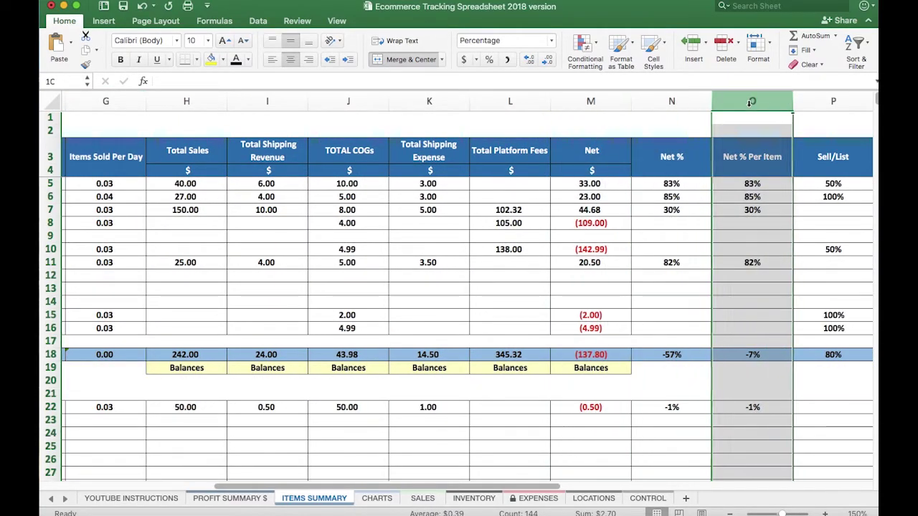
left_click(824, 107)
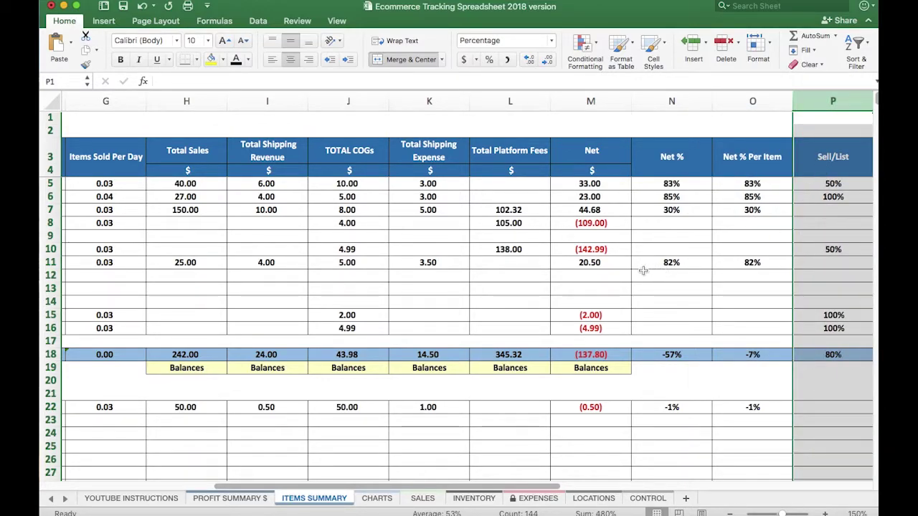
scroll(434, 285, "left", 6)
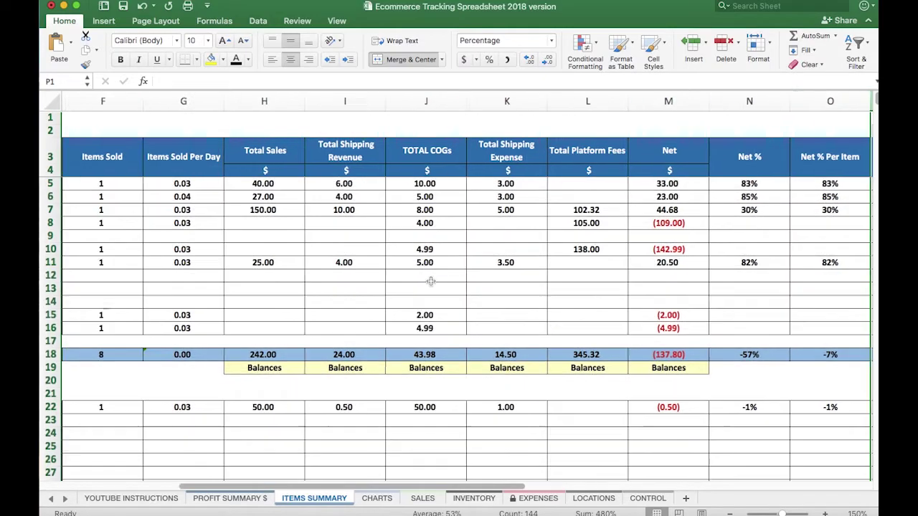
scroll(429, 279, "down", 4)
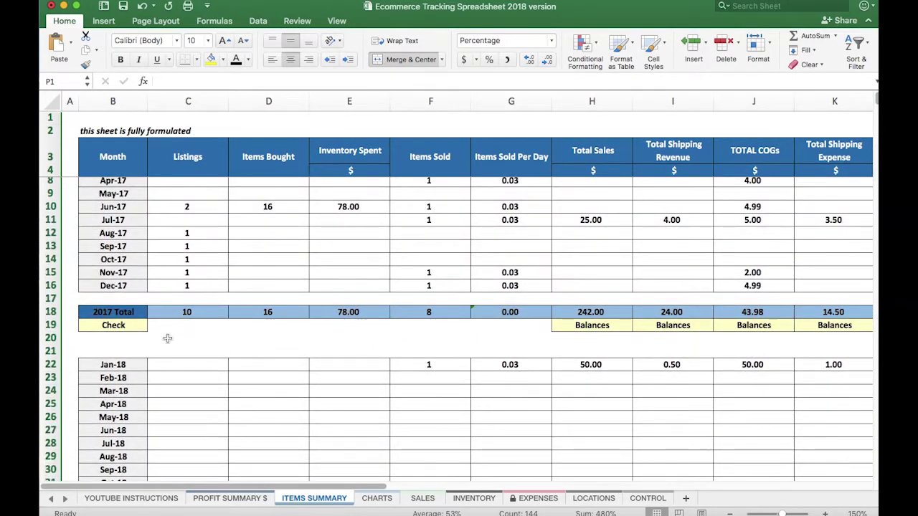
scroll(169, 330, "down", 4)
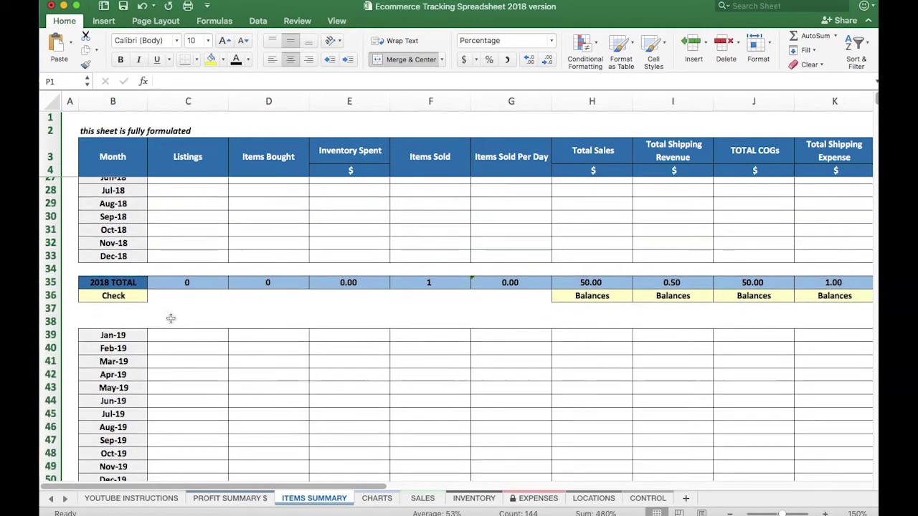
scroll(171, 318, "up", 8)
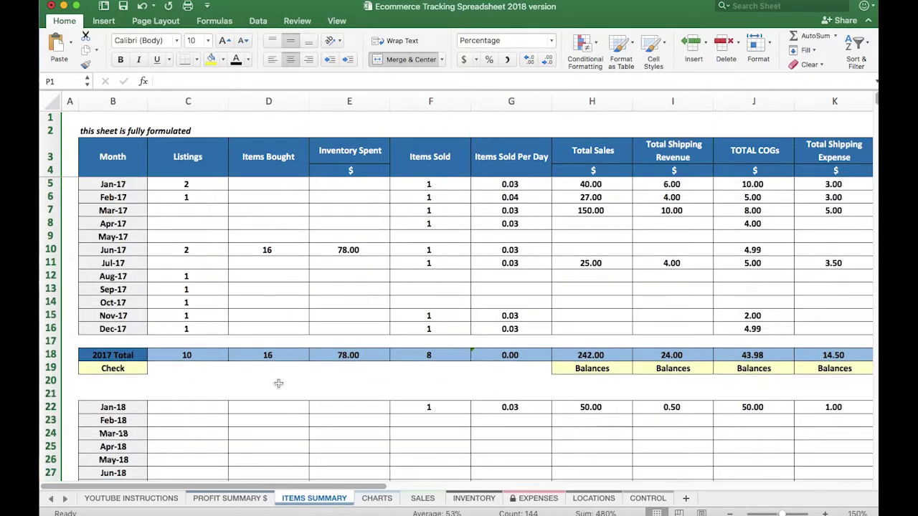
Step: On the CHARTS sheet, keep year 2017 and review the Gross Sales by Month and Platform charts
left_click(378, 497)
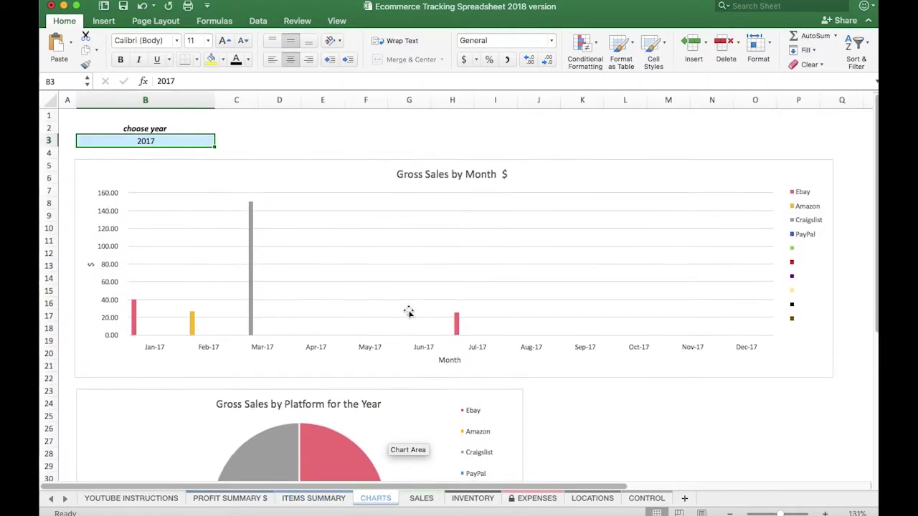
left_click(220, 140)
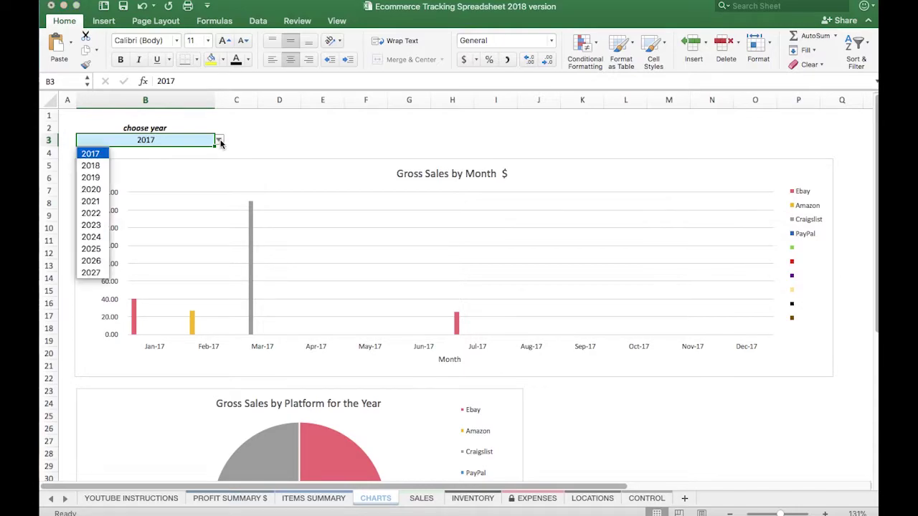
left_click(91, 155)
scroll(384, 123, "down", 1)
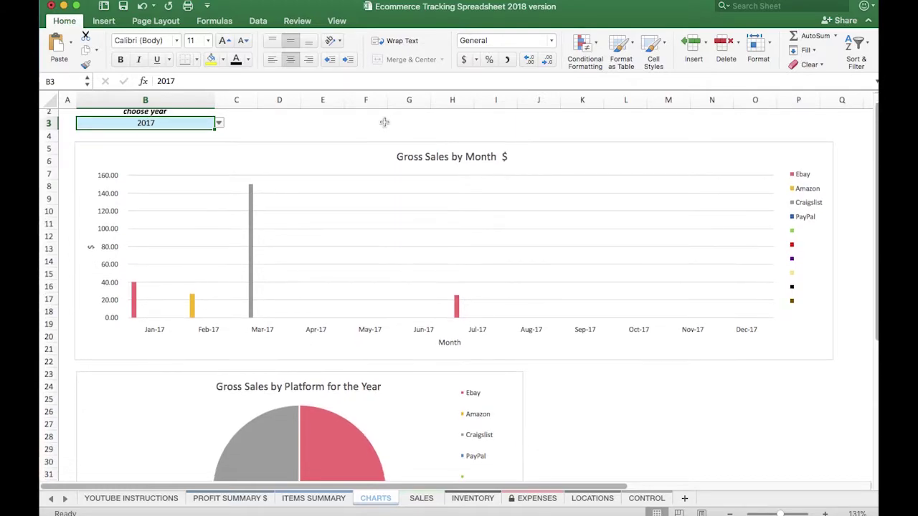
scroll(406, 164, "down", 3)
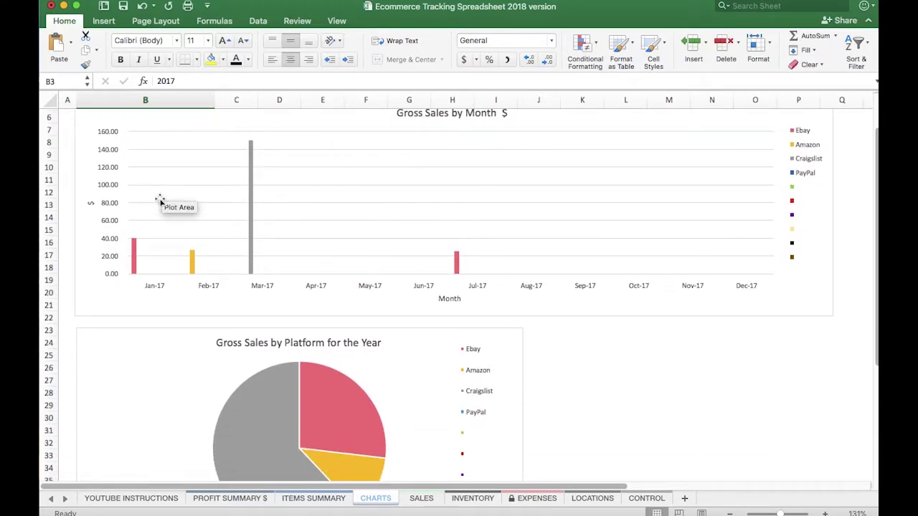
scroll(508, 251, "down", 5)
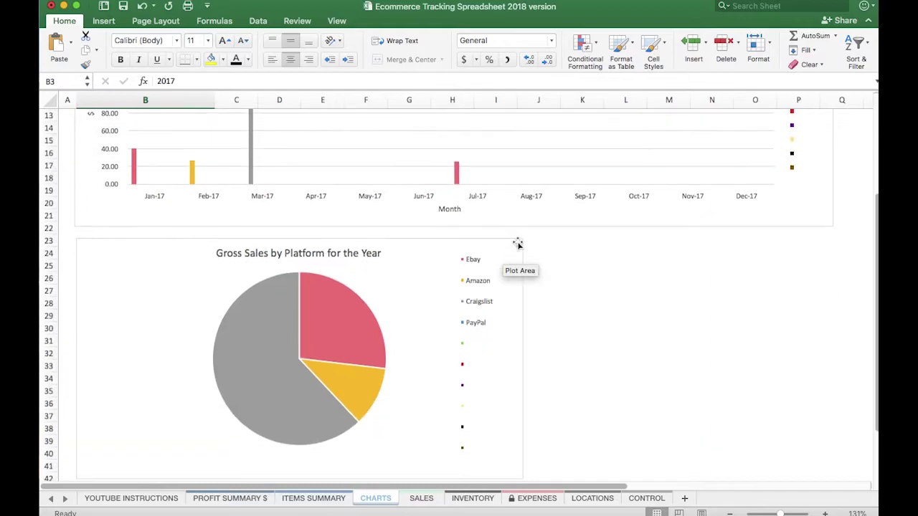
mouse_move(349, 338)
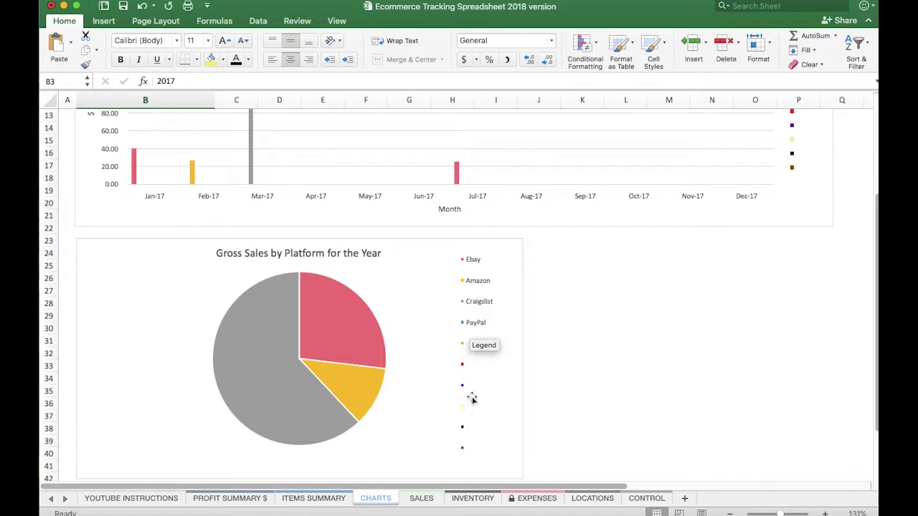
scroll(409, 288, "up", 4)
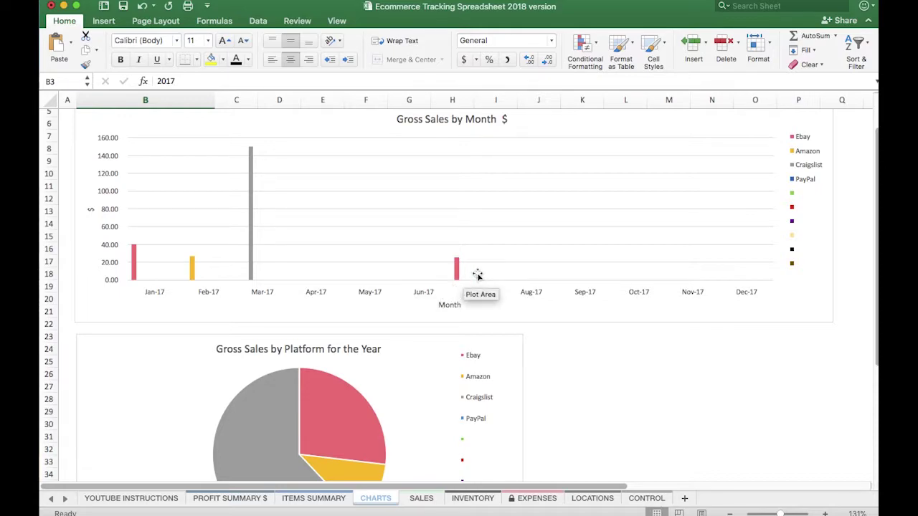
Step: Go to the SALES sheet listing the nine sold items
left_click(420, 498)
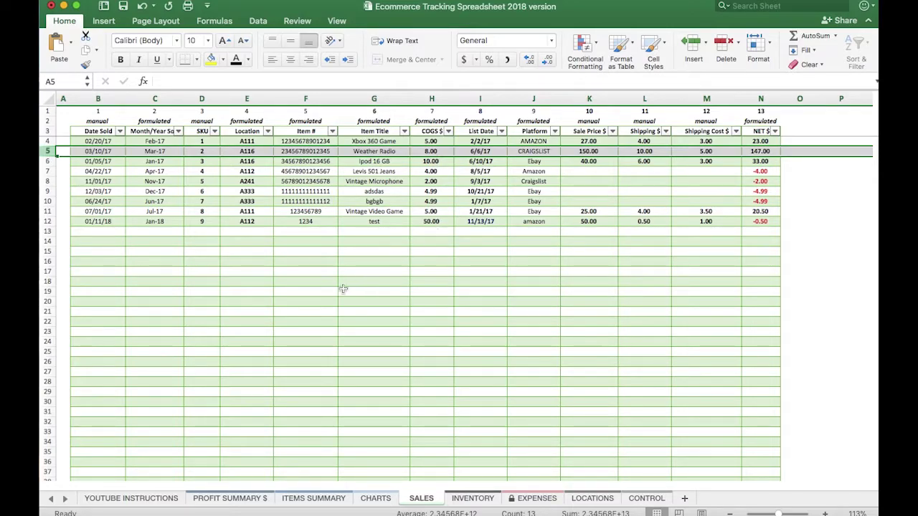
Step: Go to the INVENTORY sheet listing 12 items by SKU, location, COGS $ and platform
left_click(467, 499)
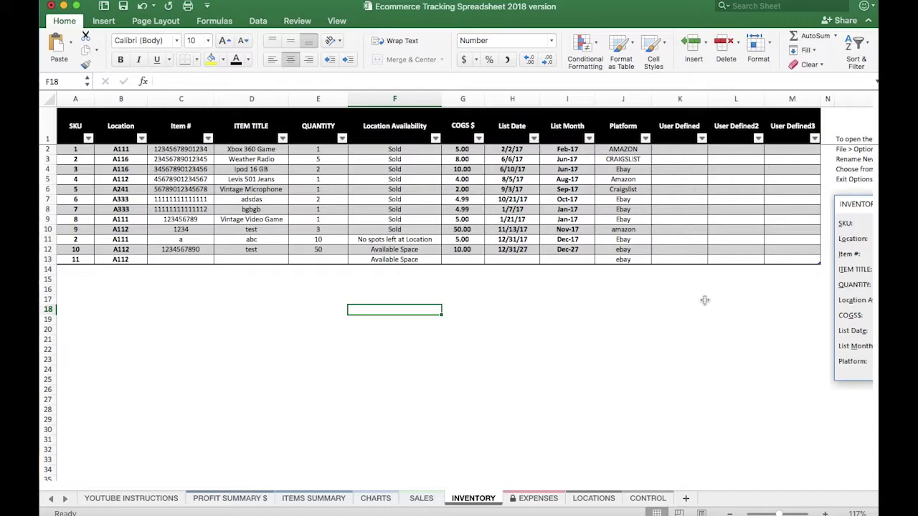
scroll(730, 266, "right", 5)
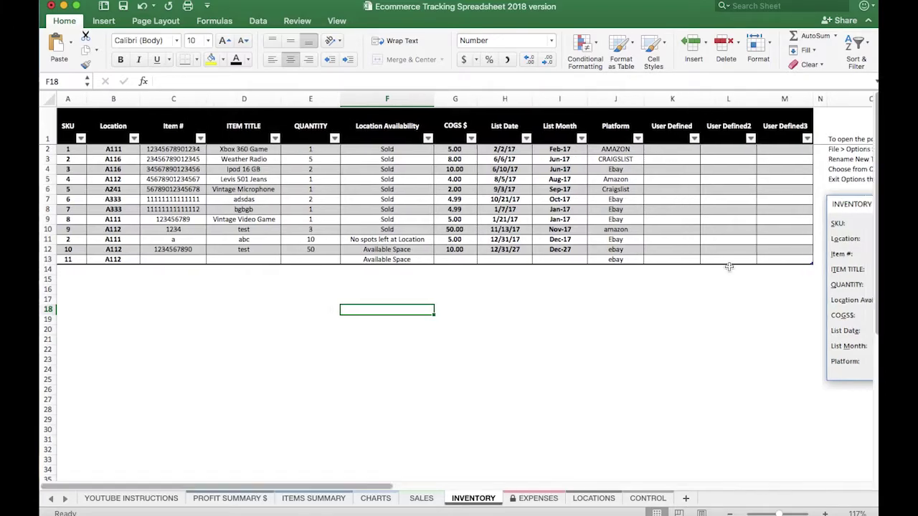
scroll(730, 267, "right", 2)
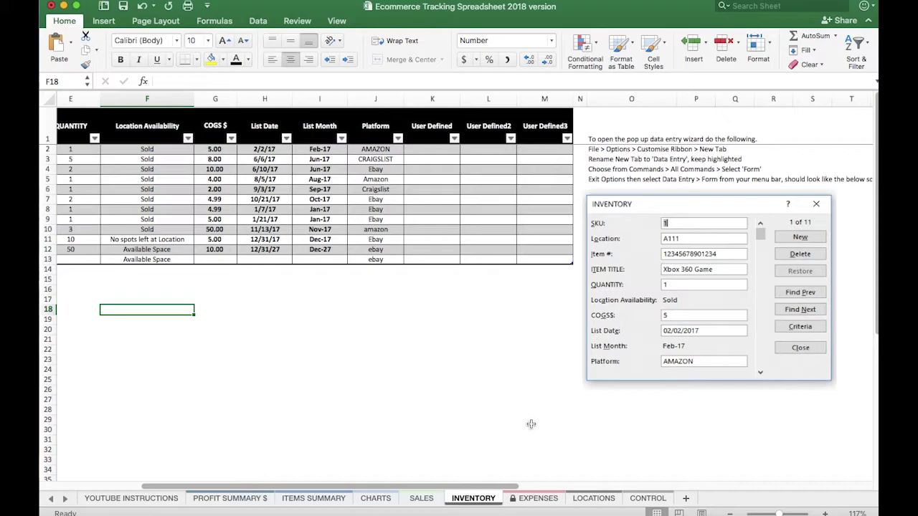
Step: View the EXPENSES sheet, then move on to the LOCATIONS sheet of storage locations
left_click(537, 499)
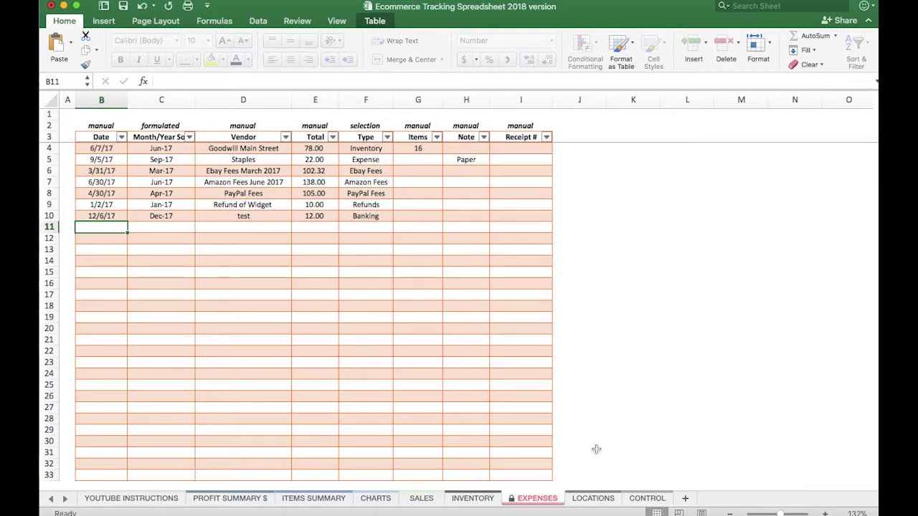
left_click(582, 499)
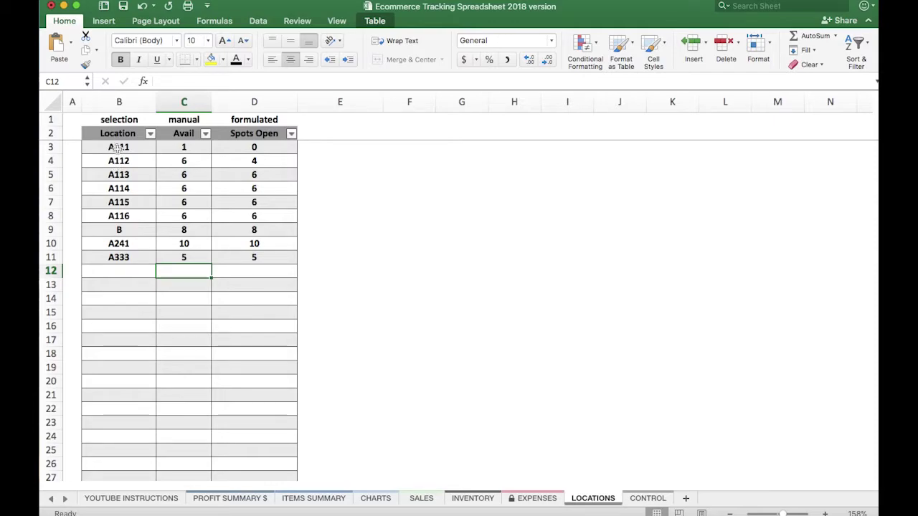
Step: Inspect the A111, A112 and A114 entries and A111's available count, then go to CONTROL
left_click(118, 149)
left_click(120, 167)
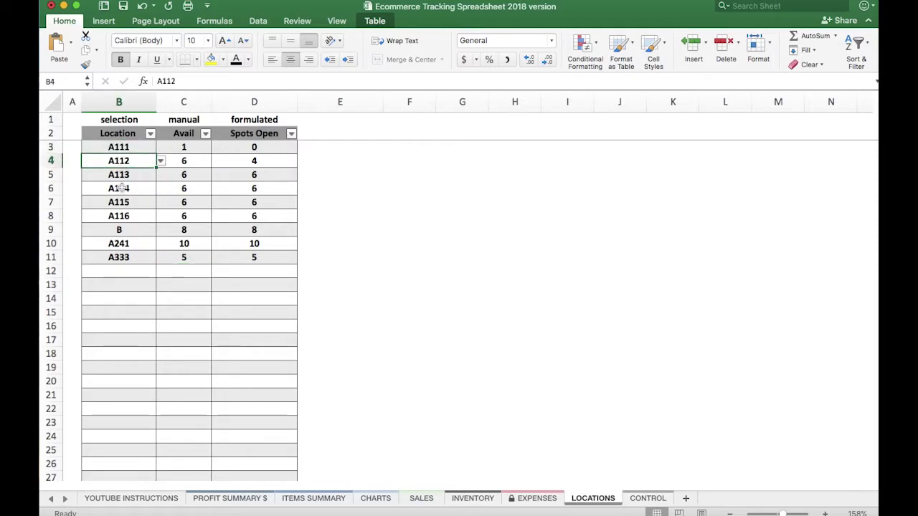
left_click(120, 189)
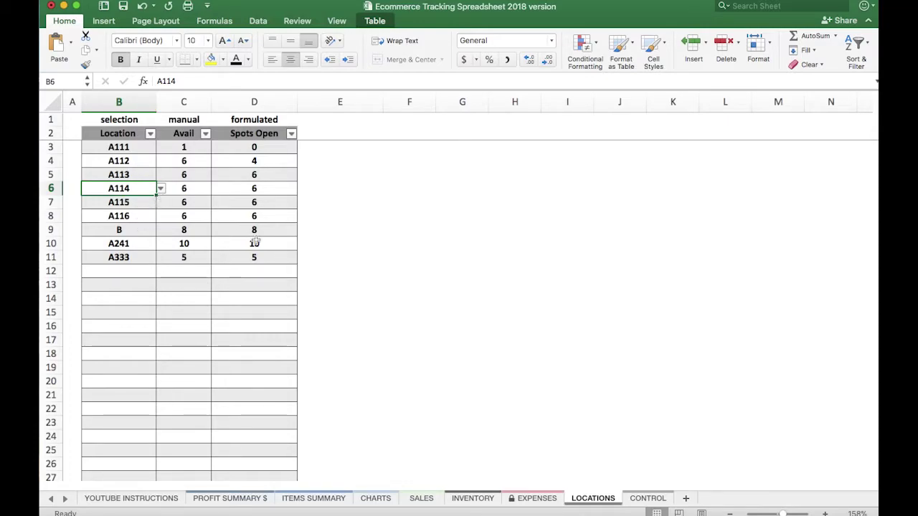
left_click(185, 149)
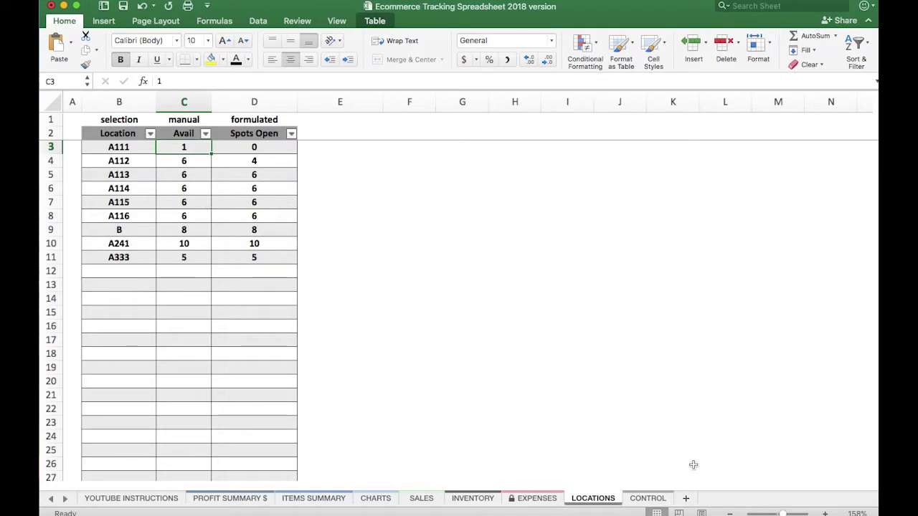
left_click(649, 499)
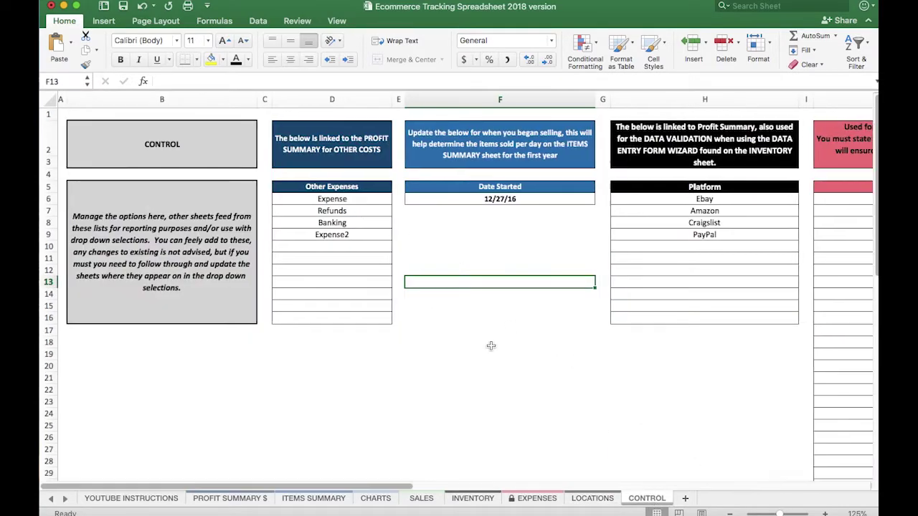
scroll(491, 346, "right", 5)
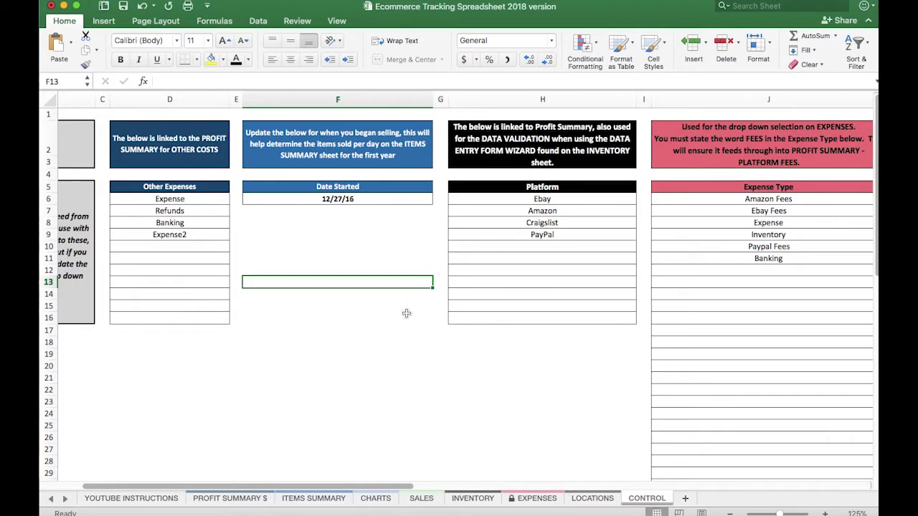
scroll(406, 314, "right", 1)
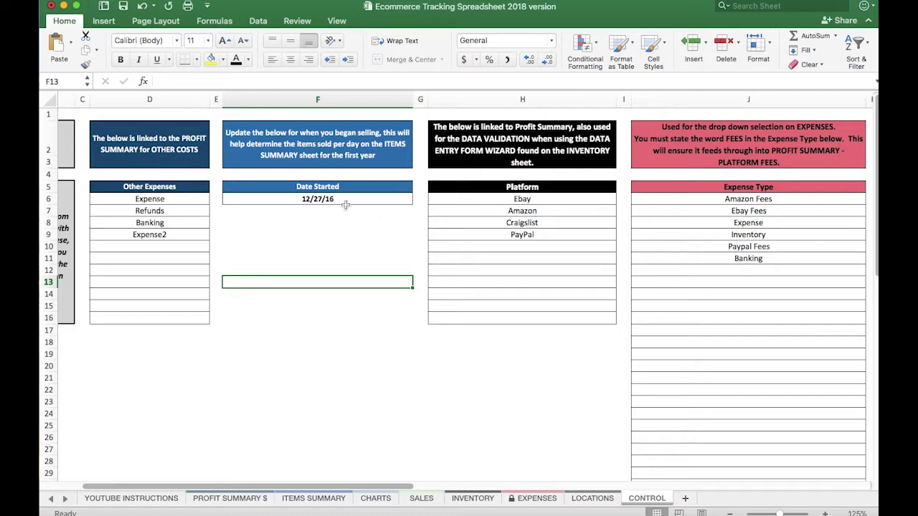
scroll(433, 279, "right", 1)
scroll(433, 278, "down", 1)
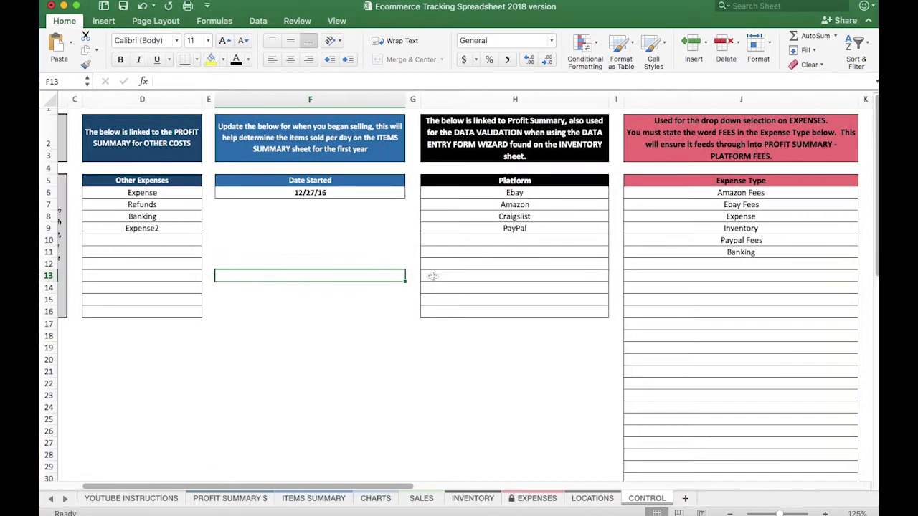
scroll(471, 373, "up", 1)
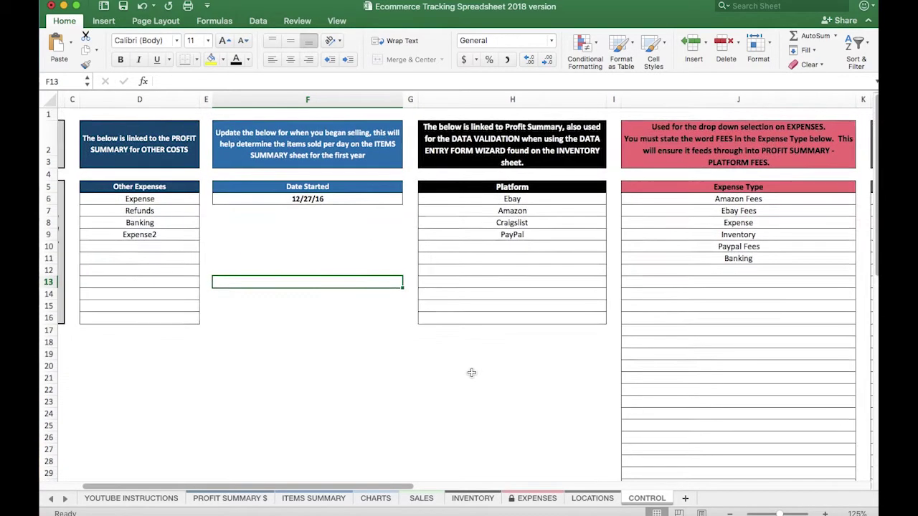
scroll(472, 373, "right", 5)
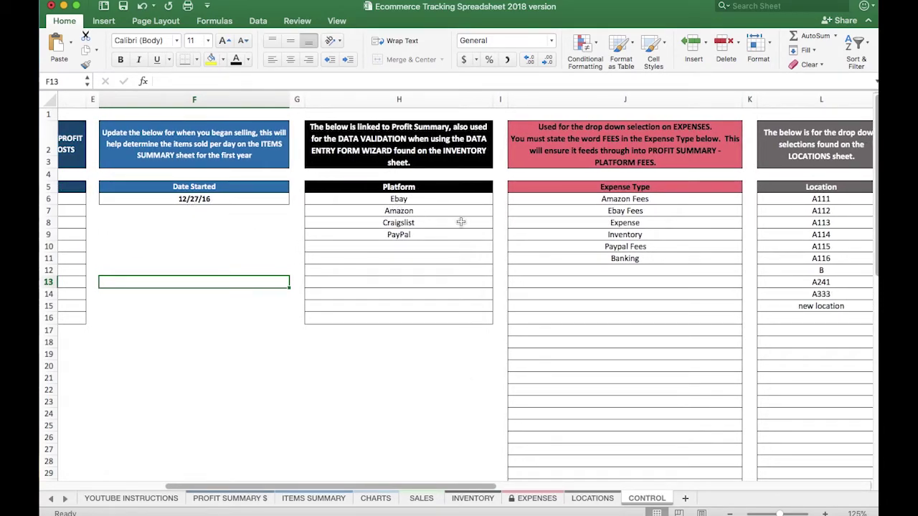
scroll(706, 202, "right", 3)
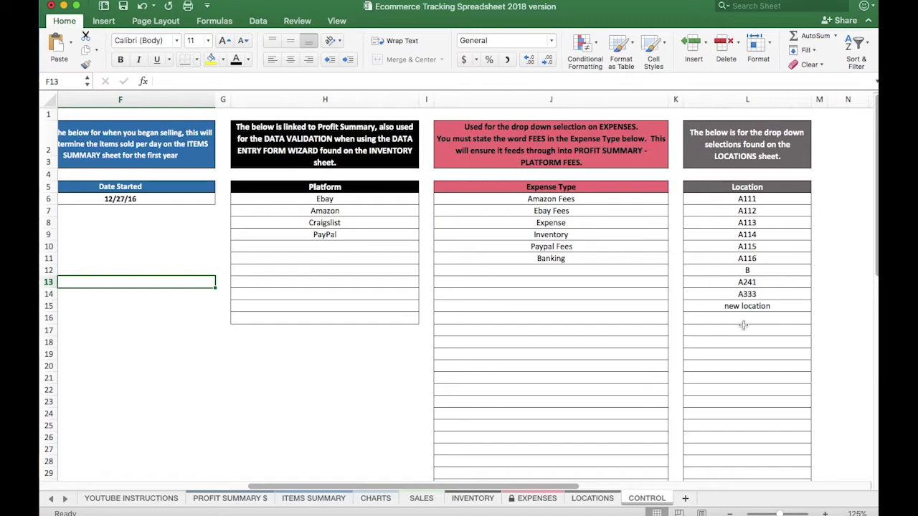
scroll(476, 357, "left", 2)
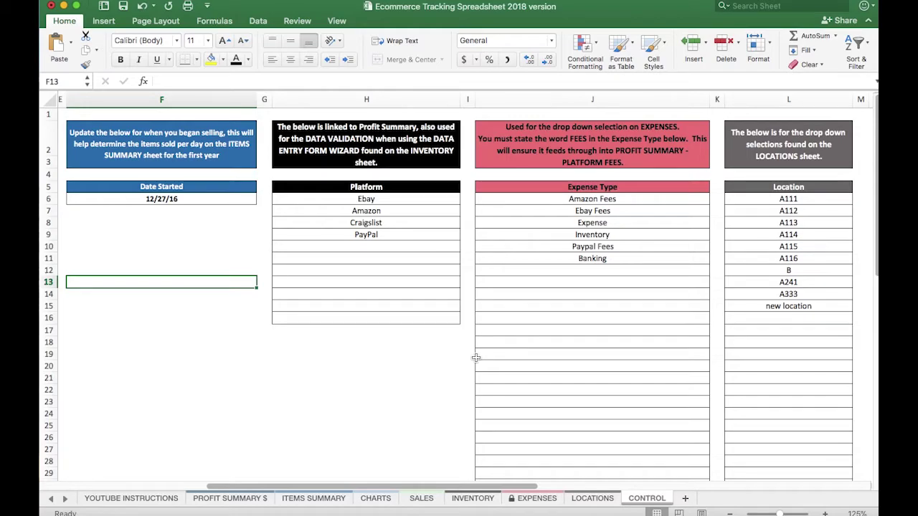
Step: Drag the INVENTORY tab between CHARTS and SALES, then select the List Month column and row 6
left_click(228, 504)
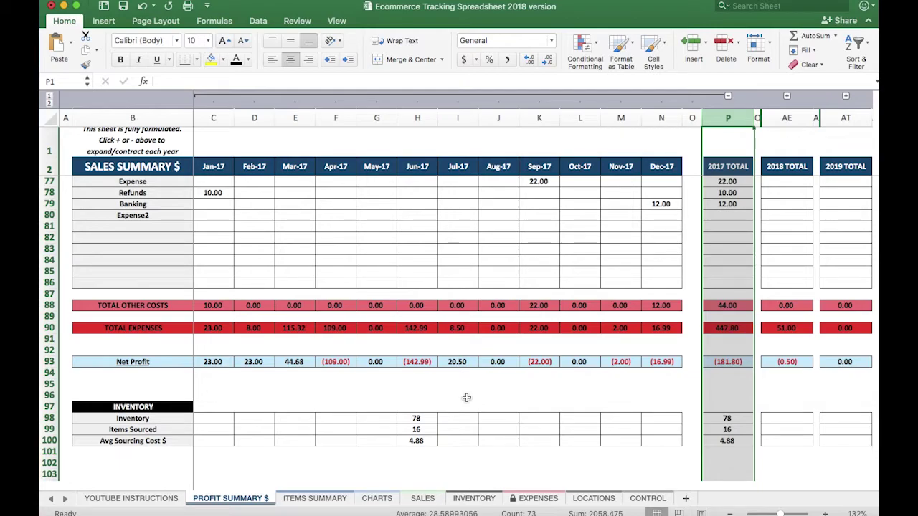
left_click(424, 500)
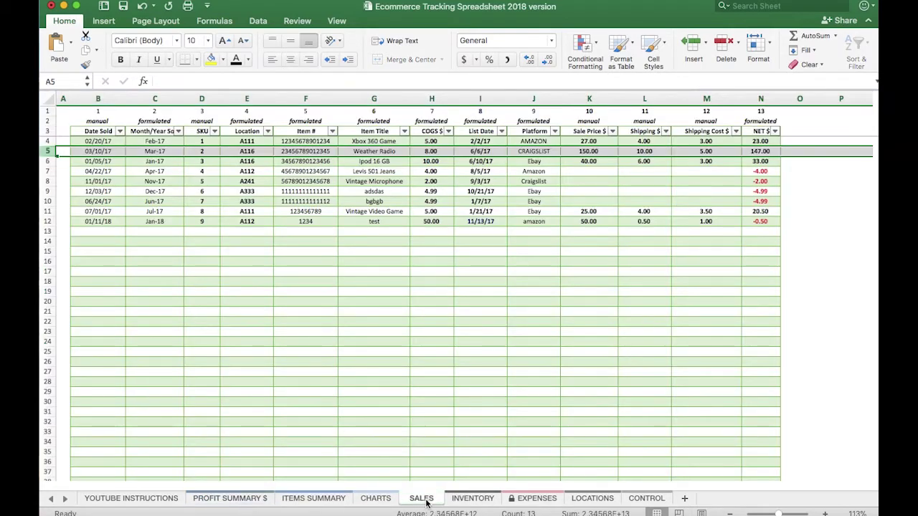
left_click(469, 500)
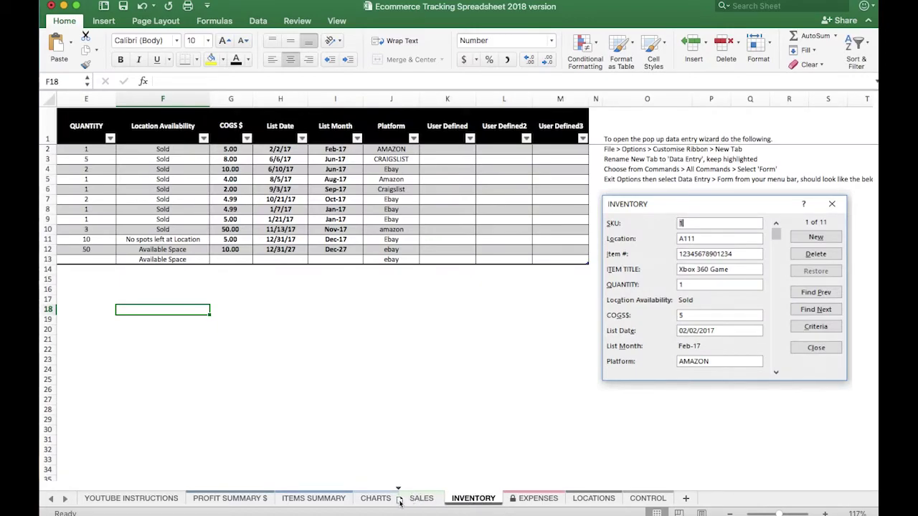
left_click_drag(401, 502, 403, 505)
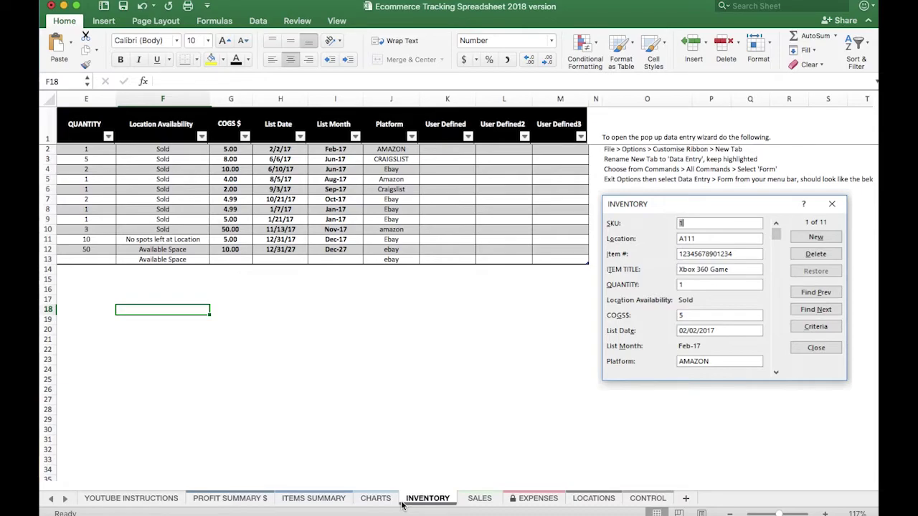
left_click(328, 100)
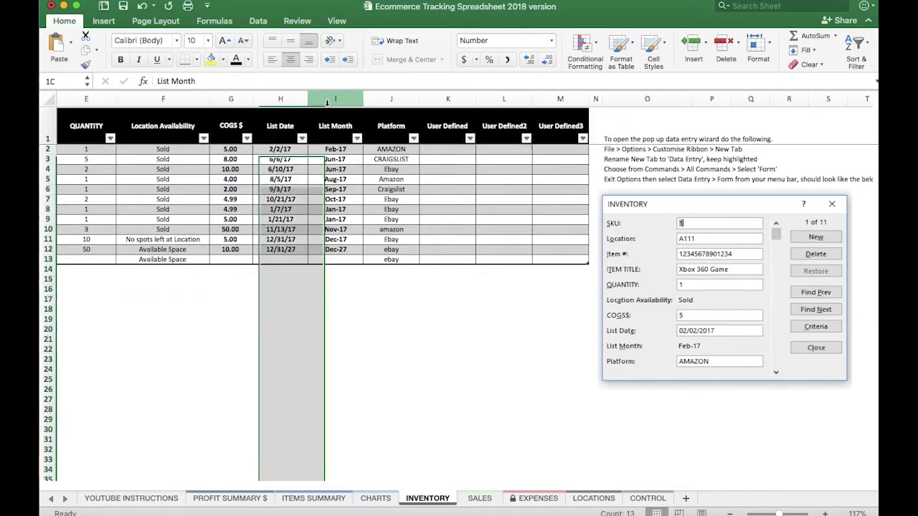
left_click(43, 189)
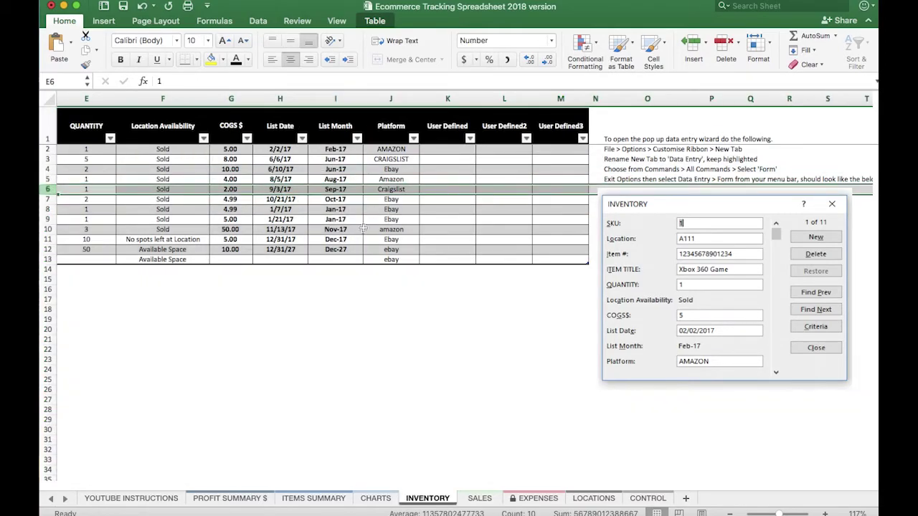